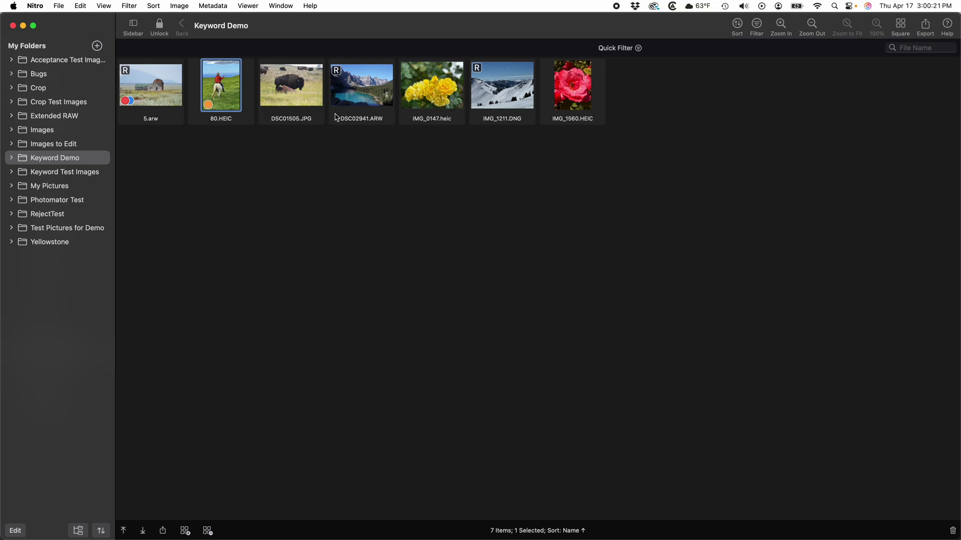
View 80.HEIC full size with its metadata and keywords such as Horse, Animal and Hiking.
{"action": "double_click", "coordinate": [230, 86]}
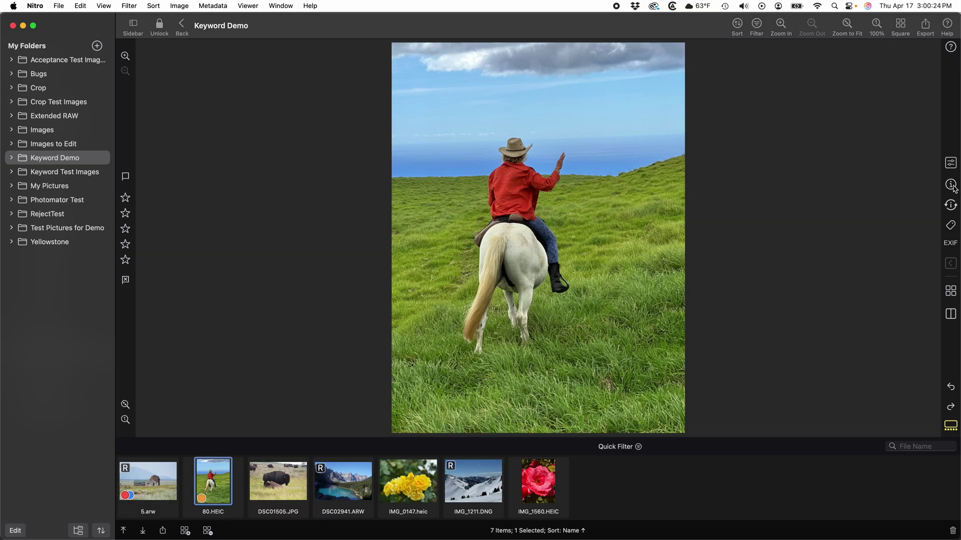
{"action": "left_click", "coordinate": [950, 184]}
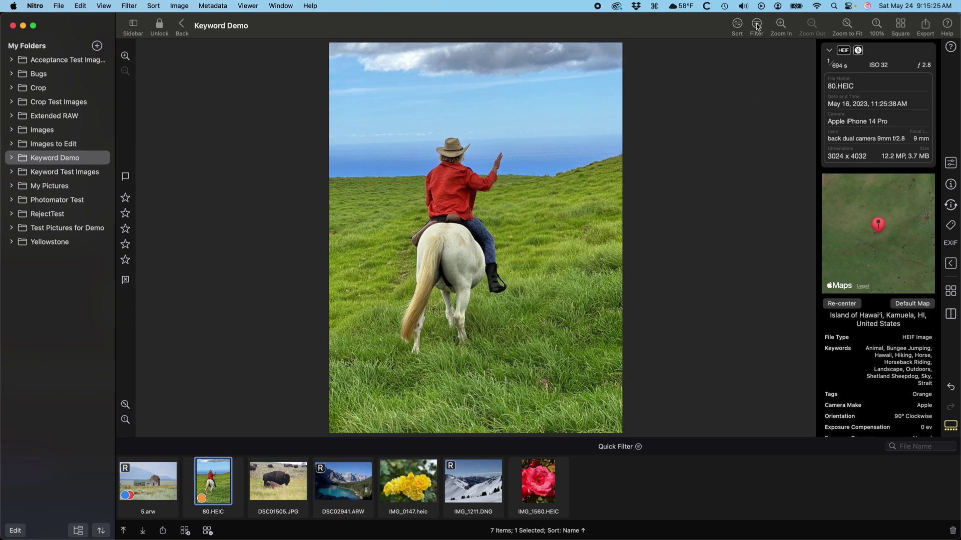
{"action": "left_click", "coordinate": [756, 25]}
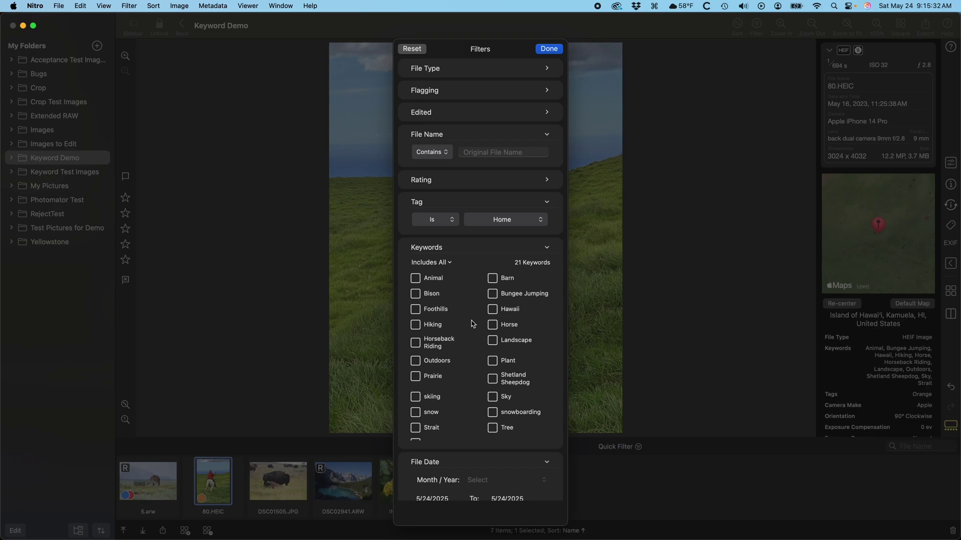
{"action": "left_click", "coordinate": [416, 378]}
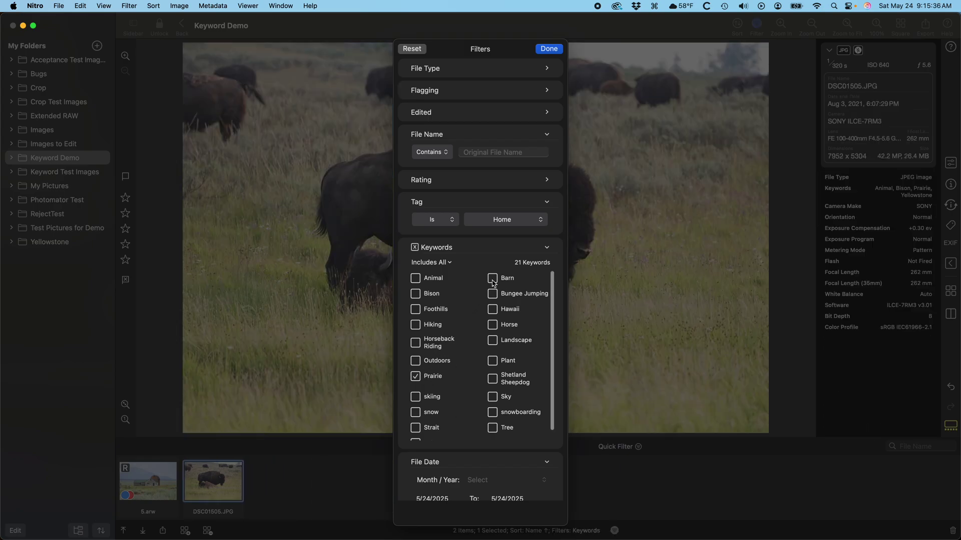
{"action": "left_click", "coordinate": [493, 279]}
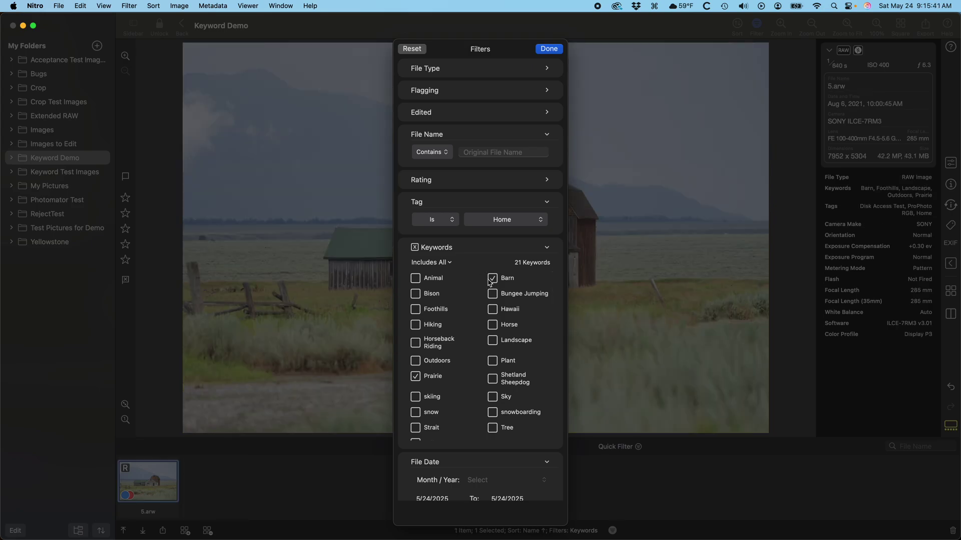
{"action": "left_click", "coordinate": [434, 263]}
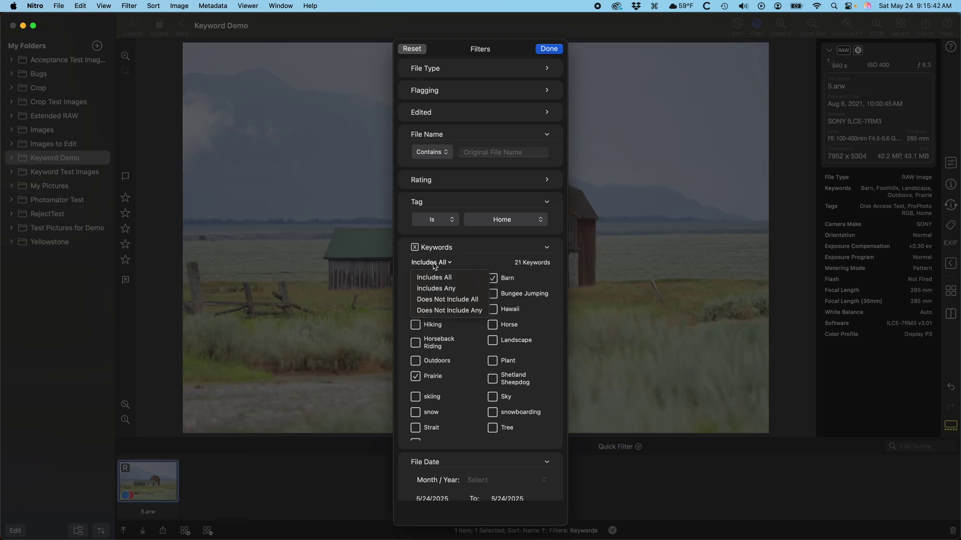
{"action": "left_click", "coordinate": [449, 310]}
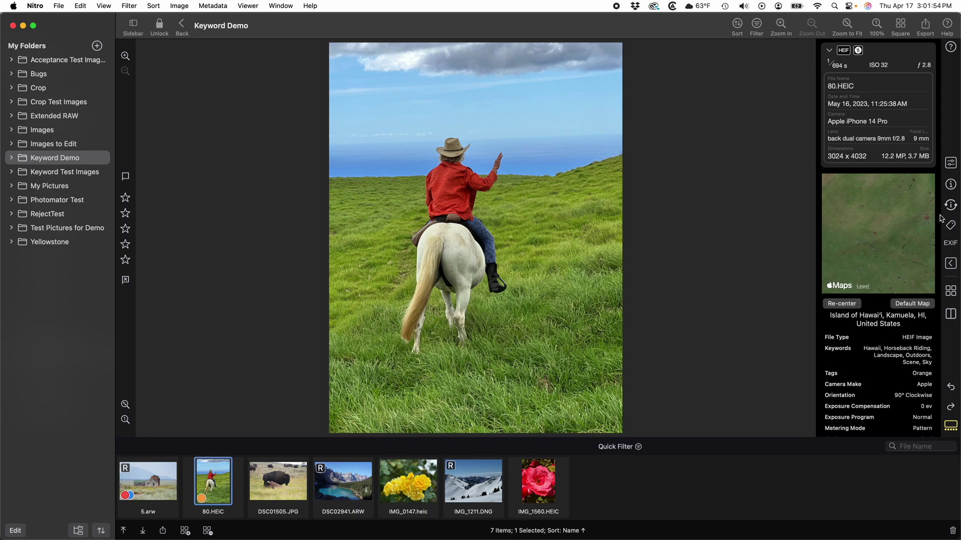
Remove the Scene keyword from the horse photo, trying undo and redo along the way.
{"action": "left_click", "coordinate": [953, 228]}
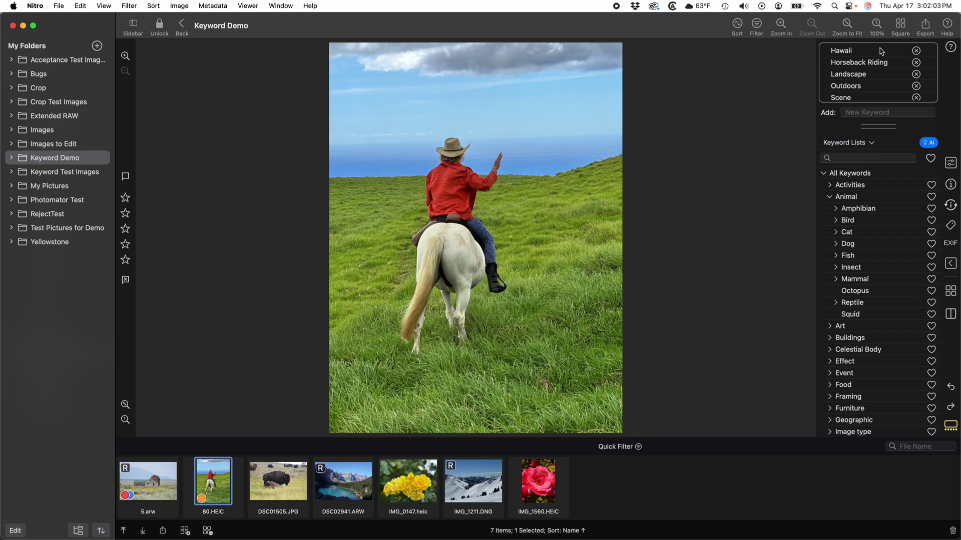
{"action": "left_click", "coordinate": [916, 98]}
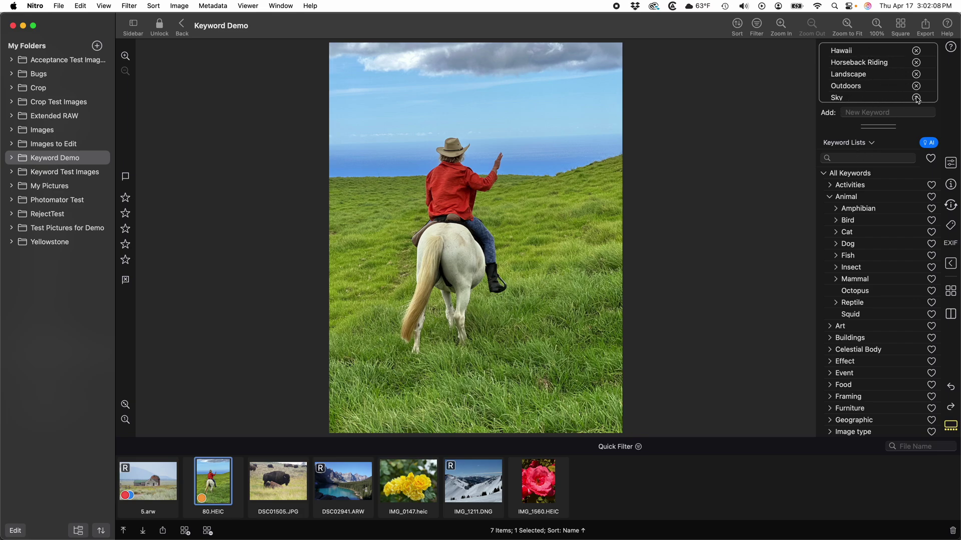
{"action": "left_click", "coordinate": [951, 387]}
{"action": "left_click", "coordinate": [950, 406]}
{"action": "left_click", "coordinate": [951, 388]}
{"action": "left_click", "coordinate": [951, 409]}
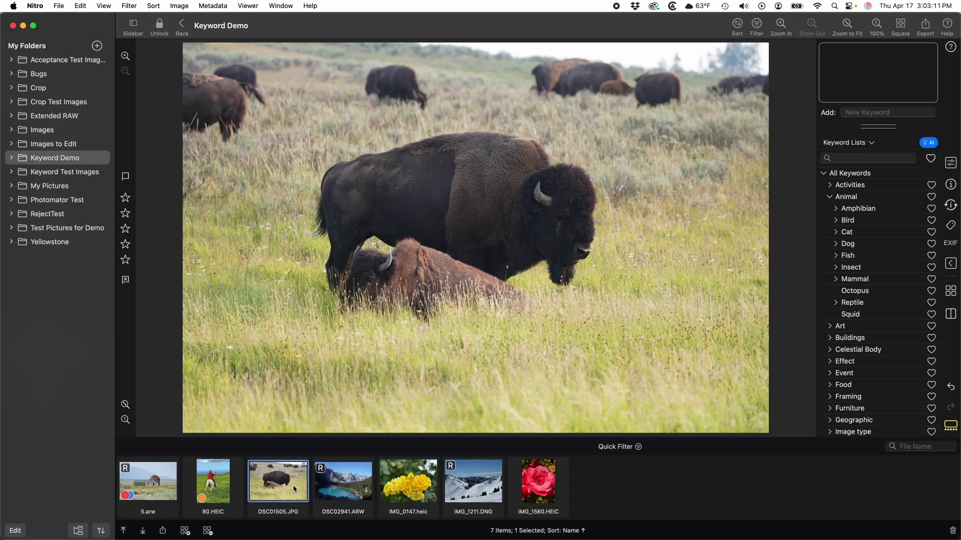
Add Bison with its parent keyword Animal to the bison photo, leaving Mammal off.
{"action": "left_click", "coordinate": [852, 111]}
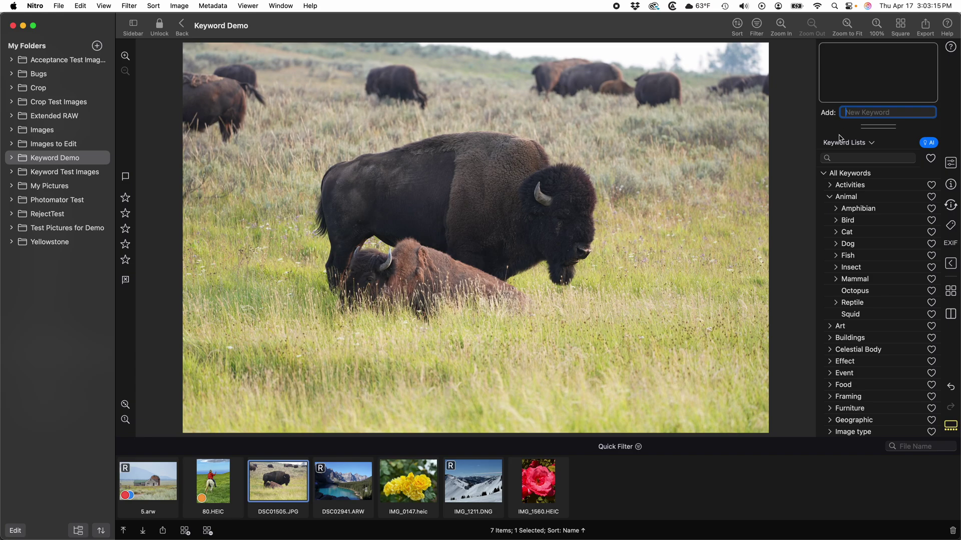
{"action": "type", "text": "Bison"}
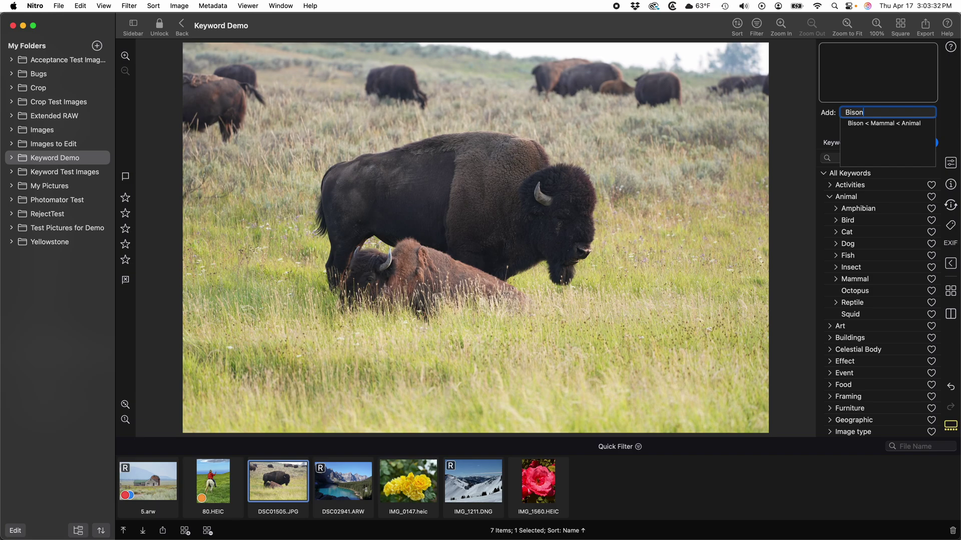
{"action": "left_click", "coordinate": [860, 124]}
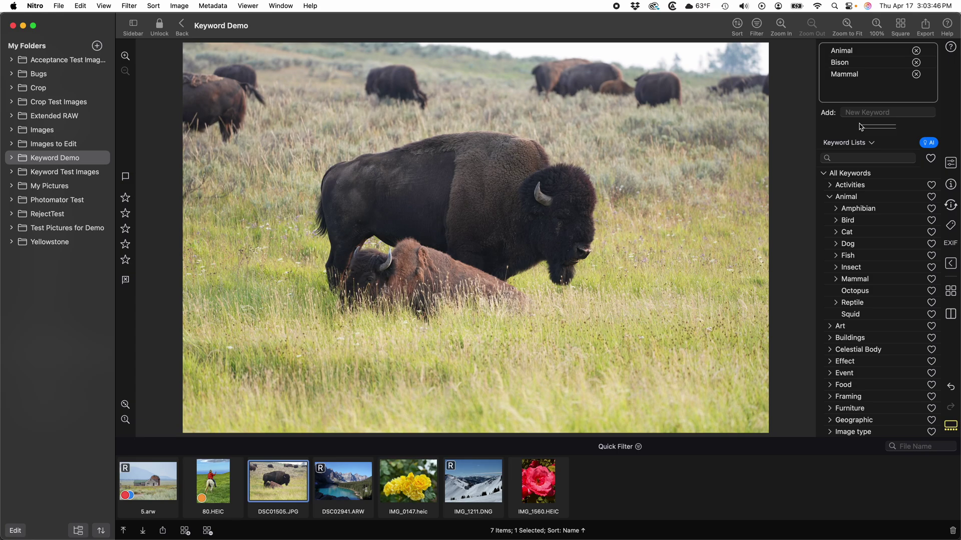
{"action": "left_click", "coordinate": [916, 74]}
Enlarge the keyword area and add the keywords Yellowstone and Prarie.
{"action": "left_click_drag", "start_coordinate": [880, 132], "coordinate": [895, 168]}
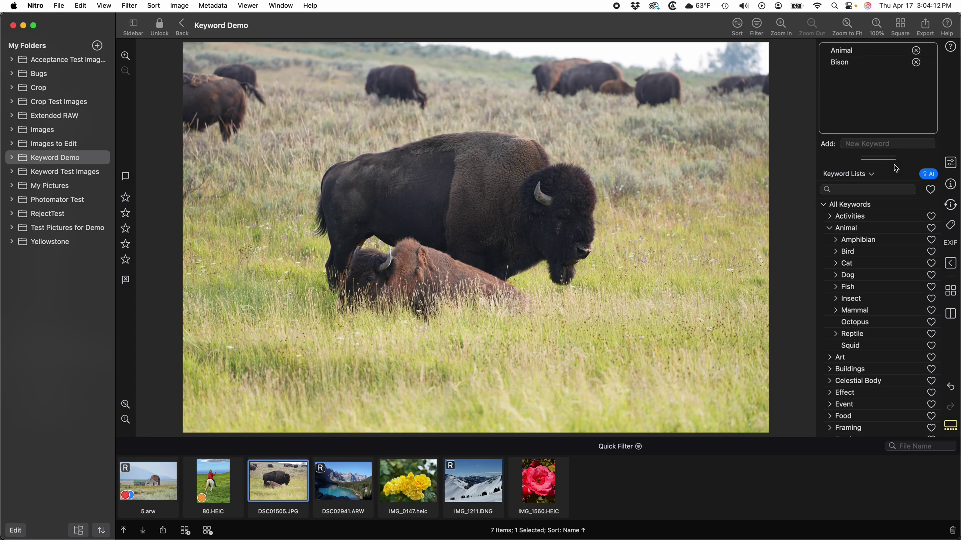
{"action": "left_click", "coordinate": [865, 144]}
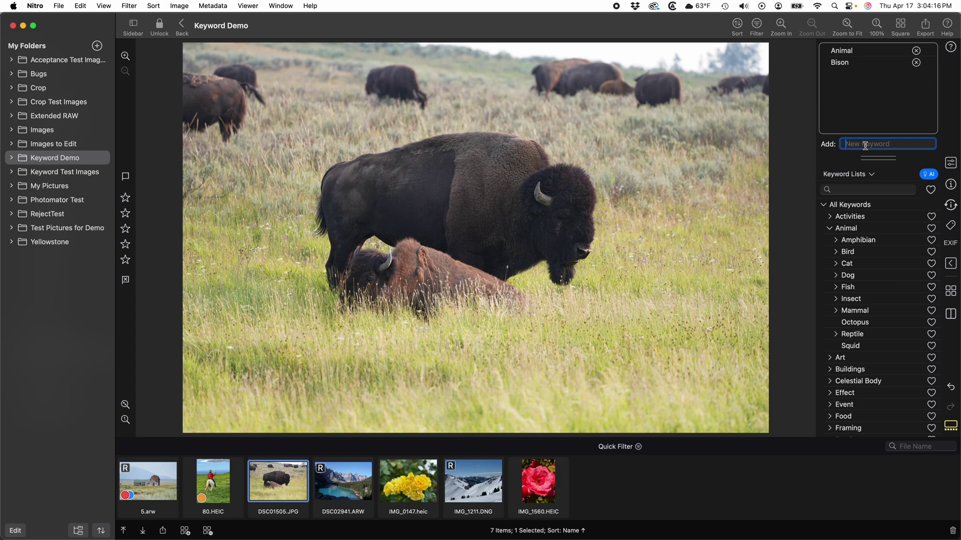
{"action": "type", "text": "Yellowston"}
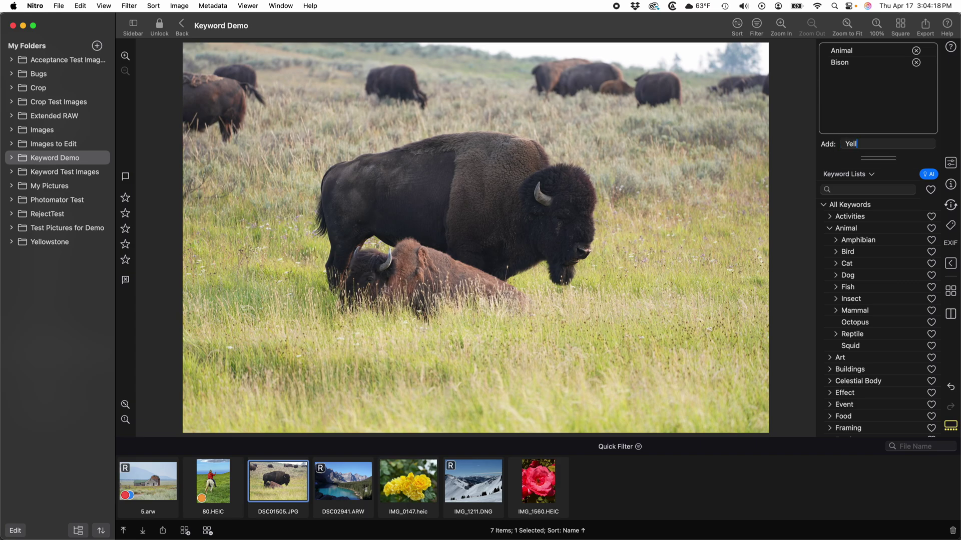
{"action": "type", "text": "e, Prarie"}
{"action": "key", "text": "Return"}
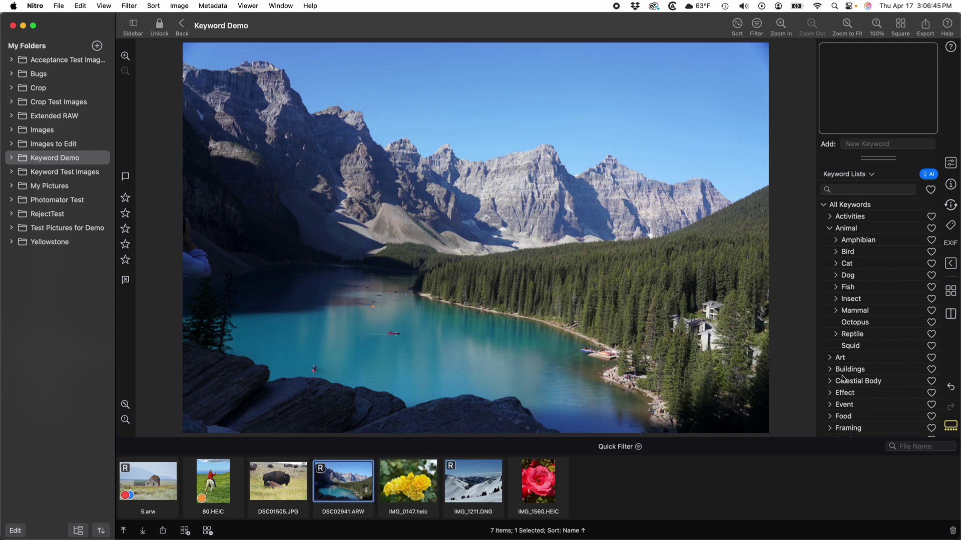
Search the keyword list for 'tree' and assign Tree, with parent Plant, to the lake photo.
{"action": "left_click", "coordinate": [860, 191]}
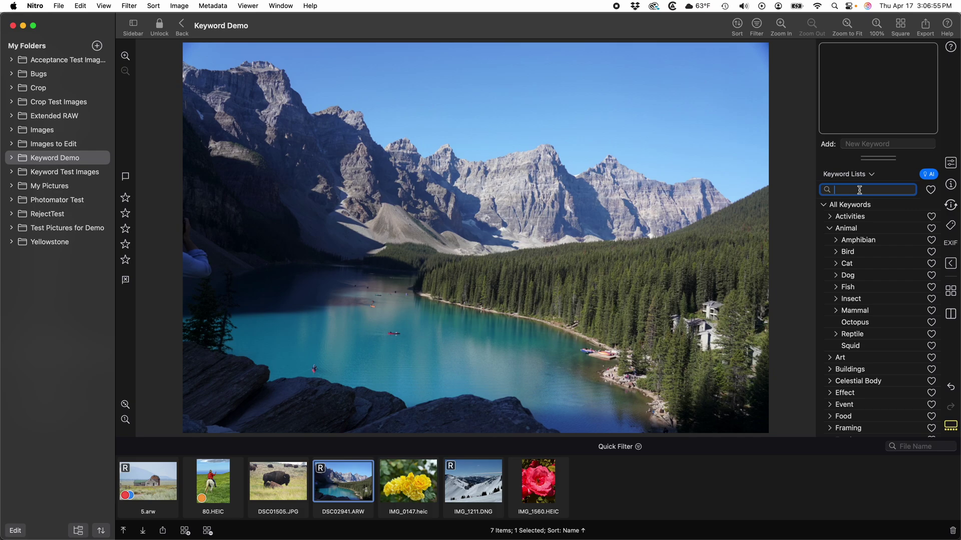
{"action": "type", "text": "tree"}
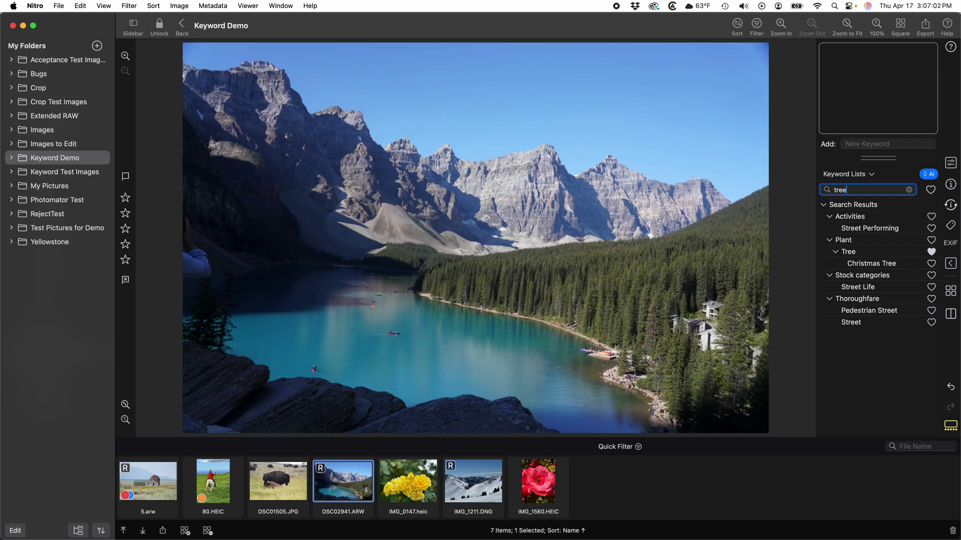
{"action": "left_click", "coordinate": [863, 256]}
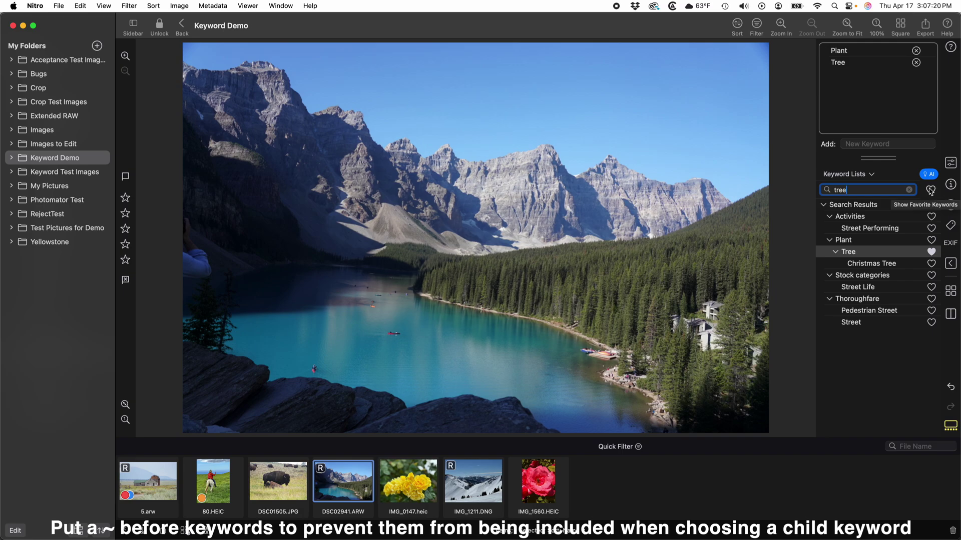
Show only favourite keywords, then list the available keyword lists, with Default Keyword List active.
{"action": "left_click", "coordinate": [930, 191]}
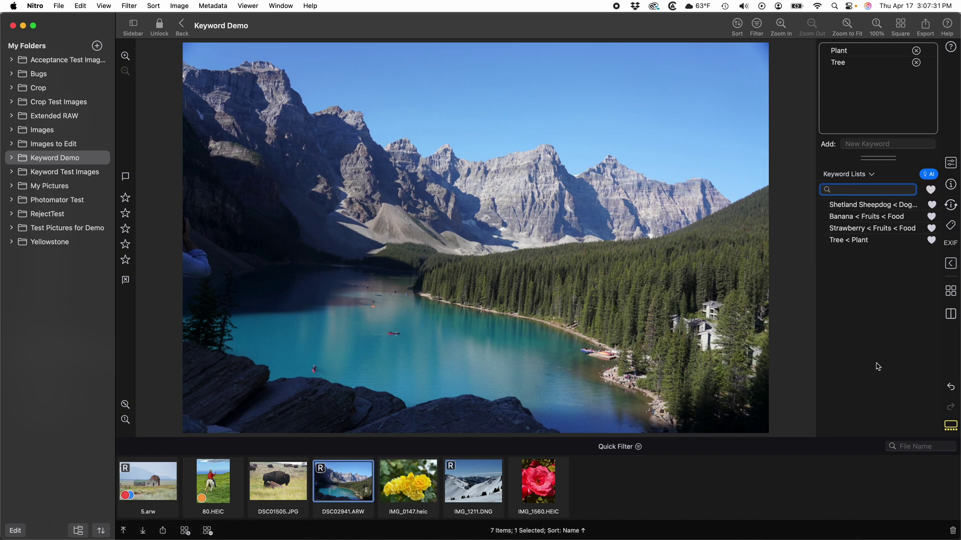
{"action": "left_click", "coordinate": [860, 175]}
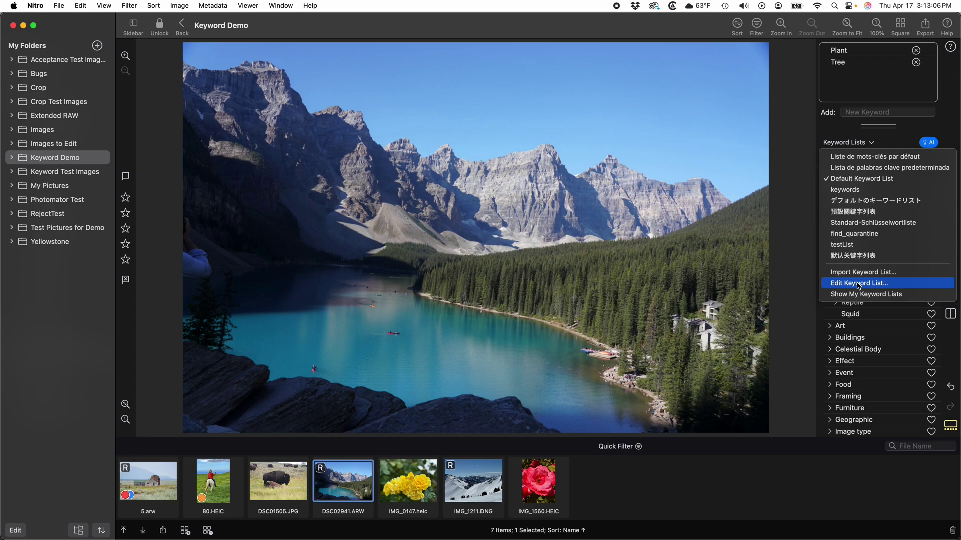
In the keyword list editor, rename Mammal to Mammalia and move Insect higher among animals.
{"action": "left_click", "coordinate": [858, 283]}
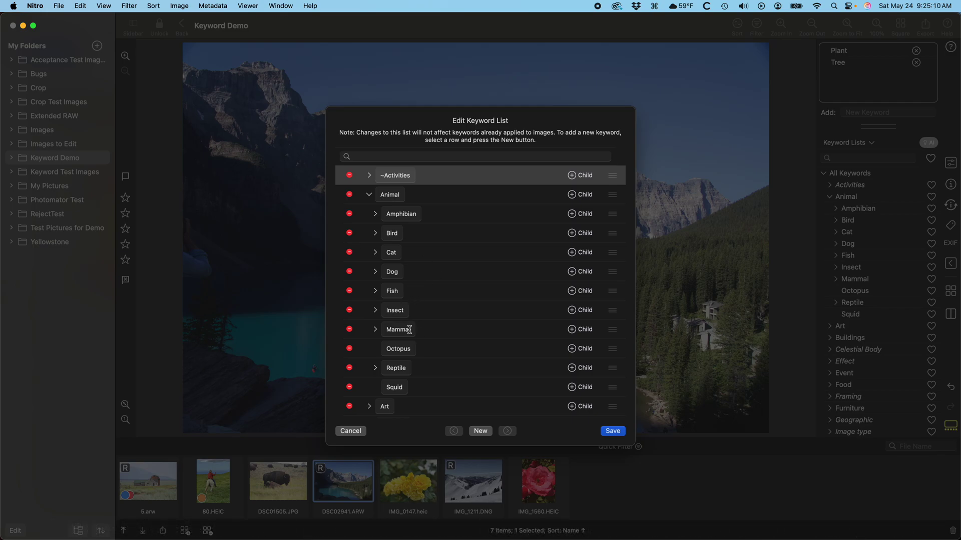
{"action": "left_click", "coordinate": [410, 329]}
{"action": "type", "text": "ia"}
{"action": "key", "text": "Return"}
{"action": "mouse_move", "coordinate": [612, 310]}
{"action": "left_mouse_down"}
{"action": "mouse_move", "coordinate": [614, 285]}
{"action": "mouse_move", "coordinate": [616, 310]}
{"action": "left_mouse_up"}
Add a new Computer keyword below Celestial Body with a child keyword Mac.
{"action": "left_click", "coordinate": [370, 196]}
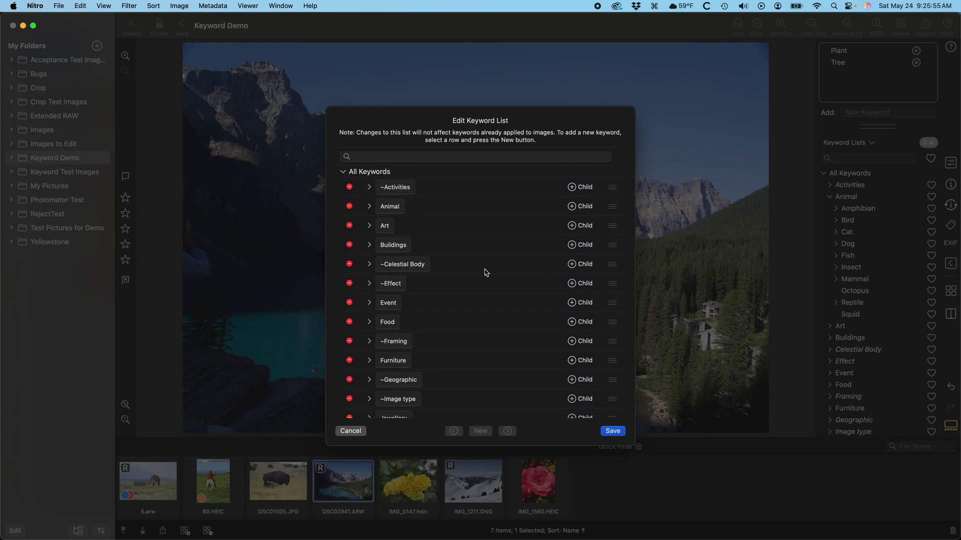
{"action": "left_click", "coordinate": [484, 273]}
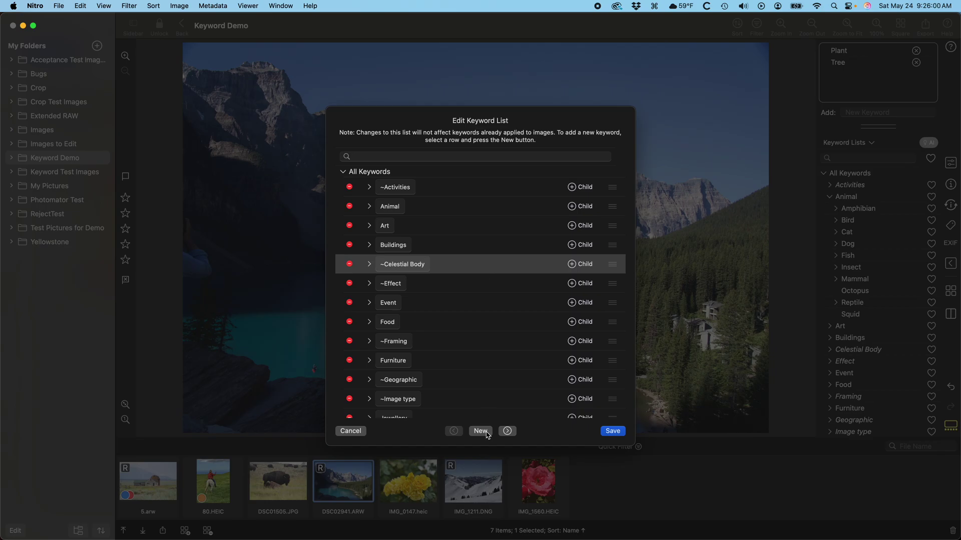
{"action": "left_click", "coordinate": [485, 433]}
{"action": "type", "text": "Computer"}
{"action": "key", "text": "Return"}
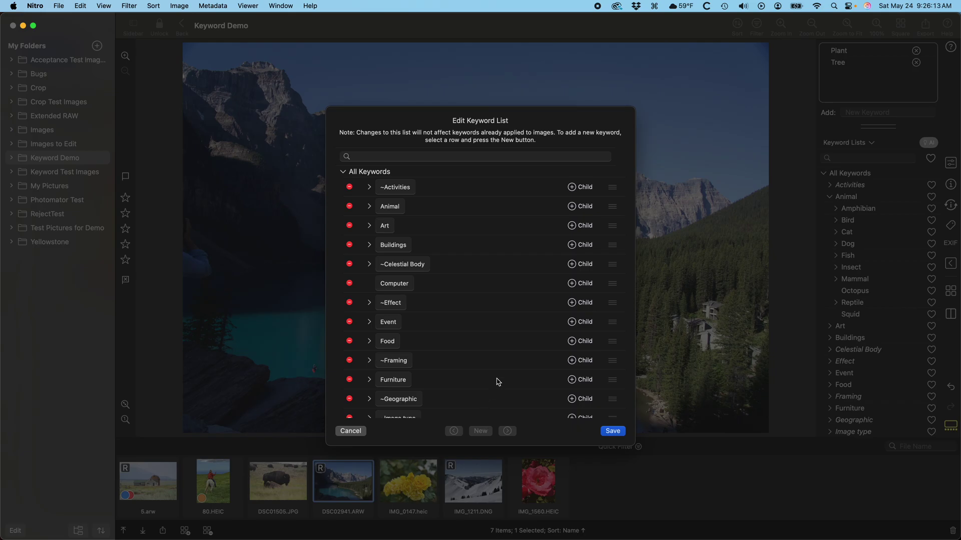
{"action": "left_click", "coordinate": [583, 284]}
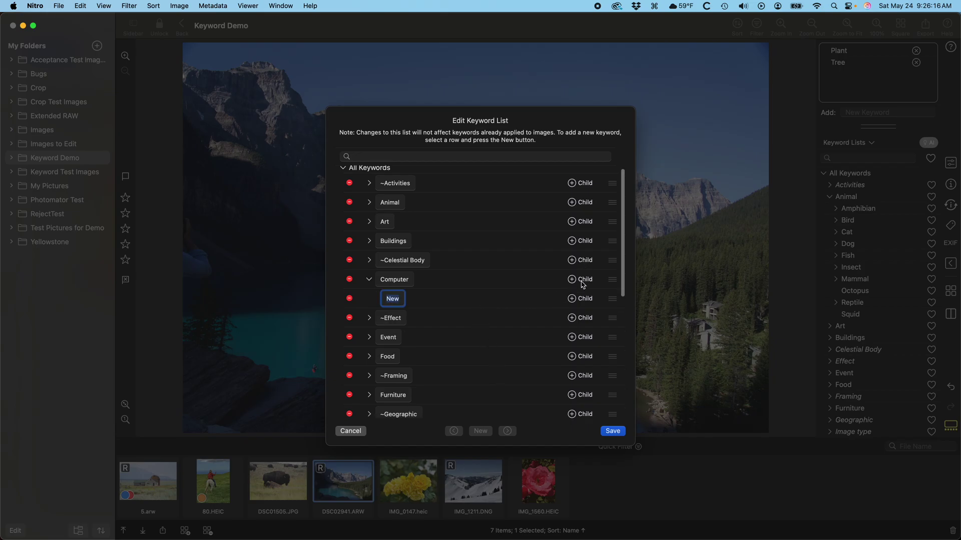
{"action": "type", "text": "Mac"}
{"action": "key", "text": "Return"}
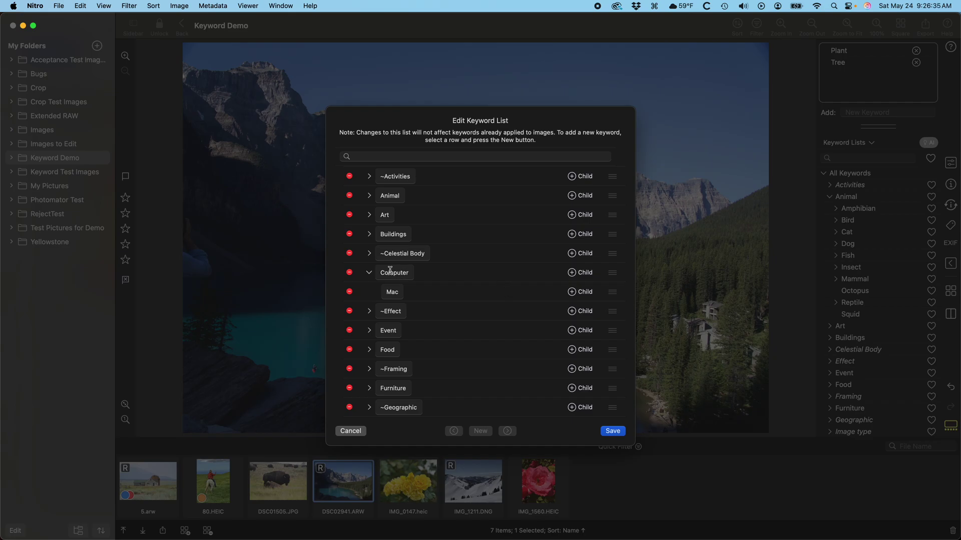
Move the Wallpaper keyword out of Art and place it under ~Framing.
{"action": "left_click", "coordinate": [369, 273]}
{"action": "scroll", "coordinate": [371, 206], "scroll_direction": "down", "scroll_amount": 5}
{"action": "scroll", "coordinate": [368, 202], "scroll_direction": "up", "scroll_amount": 3}
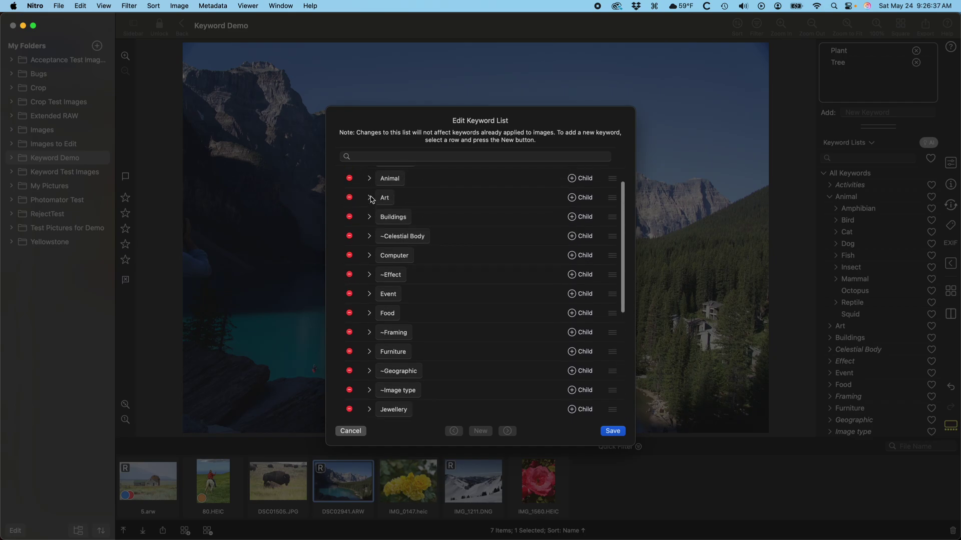
{"action": "left_click", "coordinate": [370, 201]}
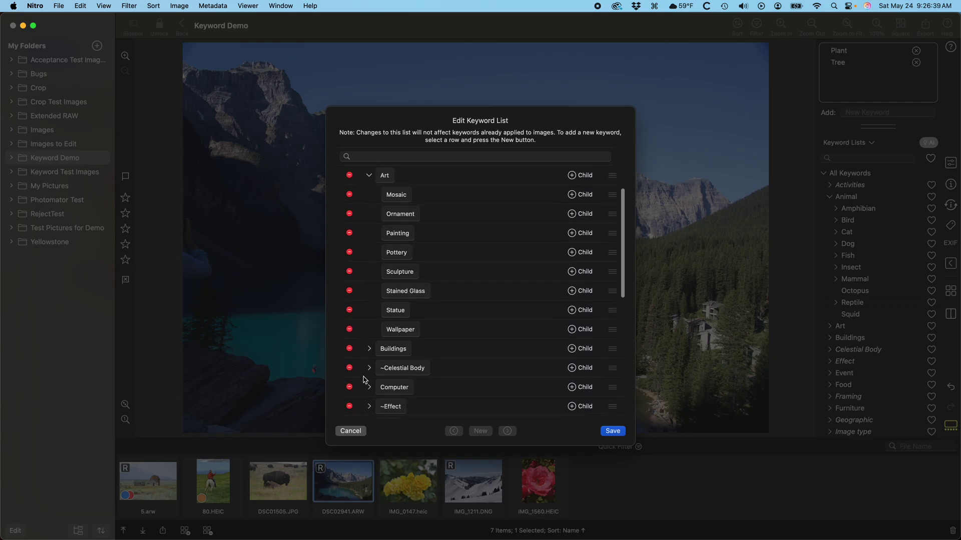
{"action": "scroll", "coordinate": [370, 381], "scroll_direction": "down", "scroll_amount": 4}
{"action": "left_click", "coordinate": [370, 379]}
{"action": "scroll", "coordinate": [428, 289], "scroll_direction": "down", "scroll_amount": 5}
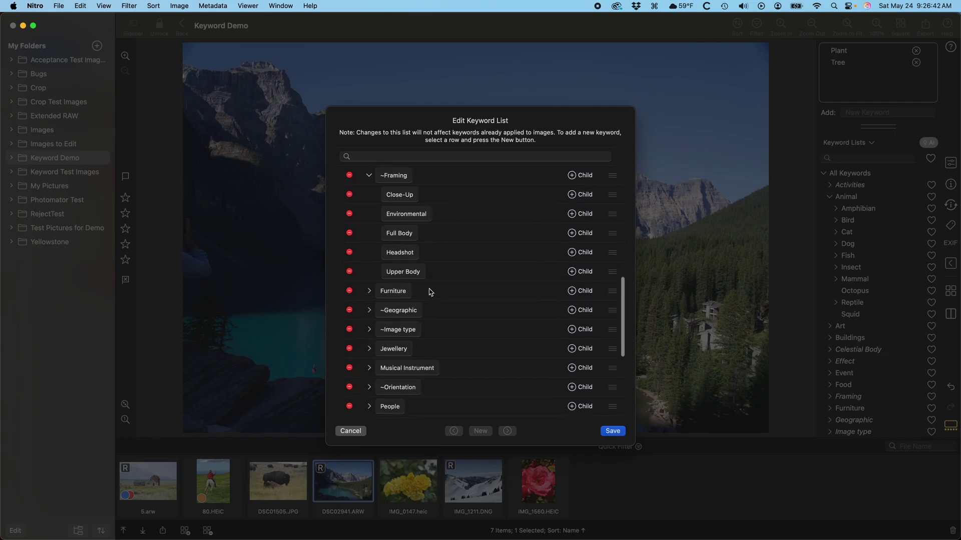
{"action": "scroll", "coordinate": [422, 282], "scroll_direction": "up", "scroll_amount": 4}
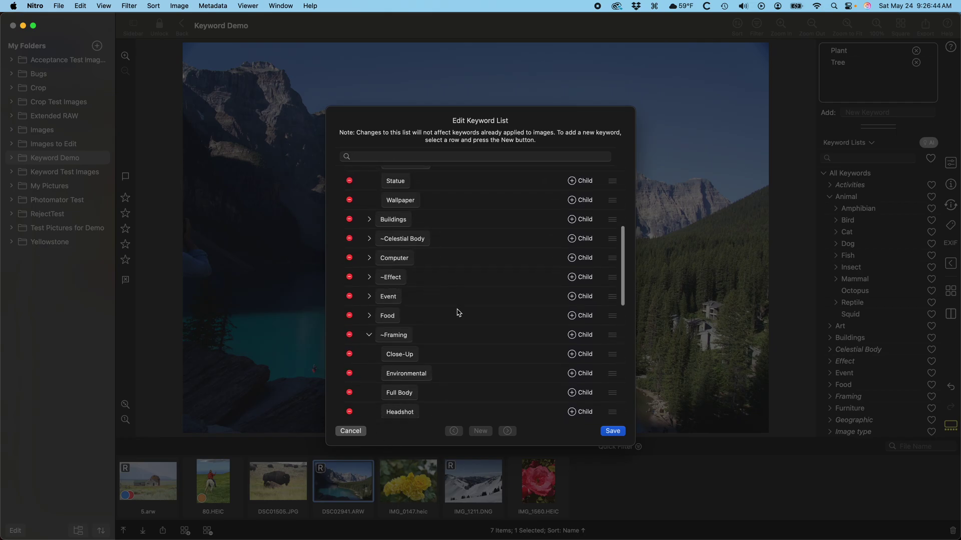
{"action": "left_click_drag", "start_coordinate": [614, 203], "coordinate": [604, 369]}
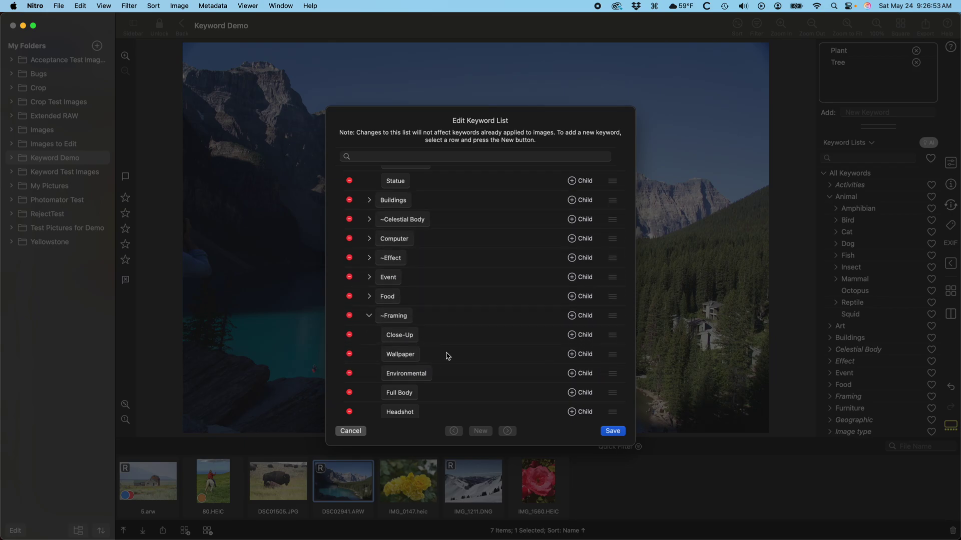
{"action": "left_click", "coordinate": [448, 355]}
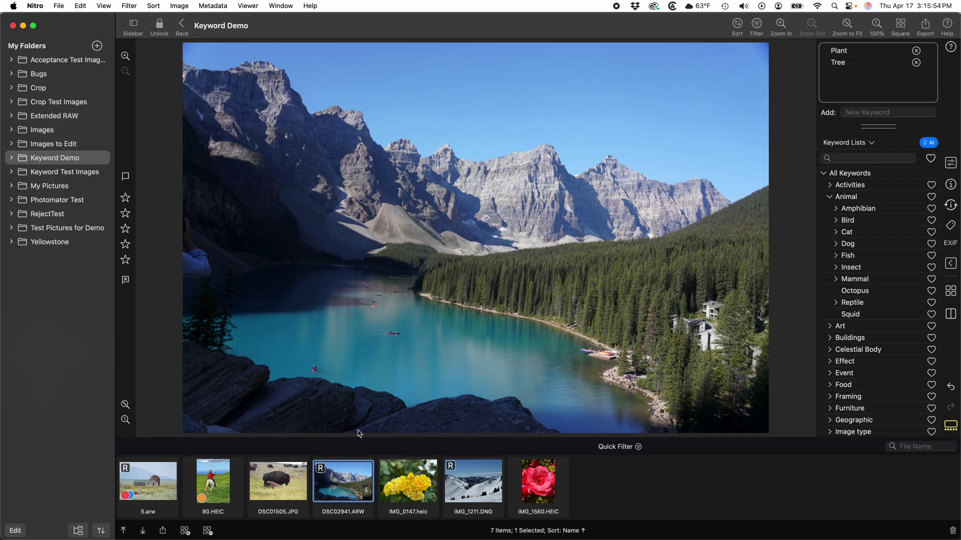
{"action": "left_click", "coordinate": [211, 6]}
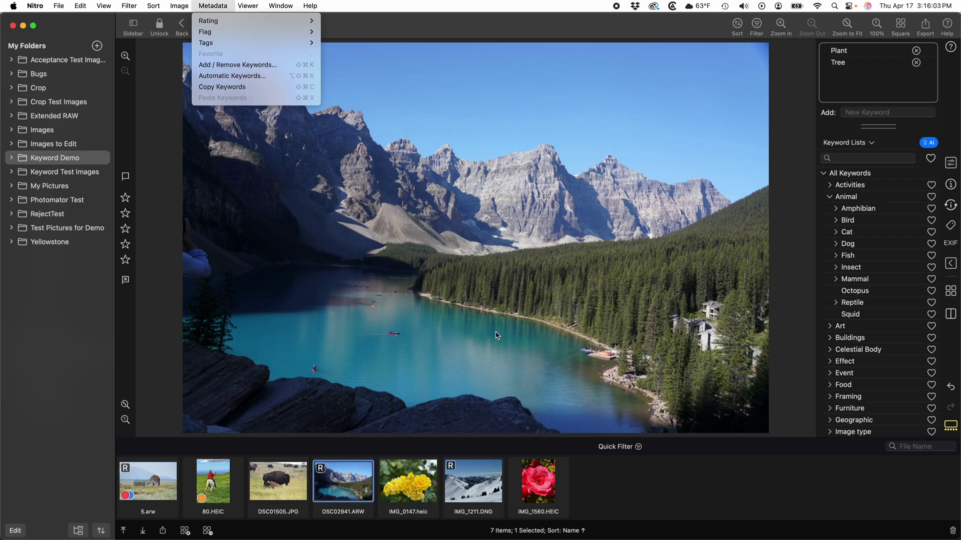
{"action": "left_click", "coordinate": [608, 481]}
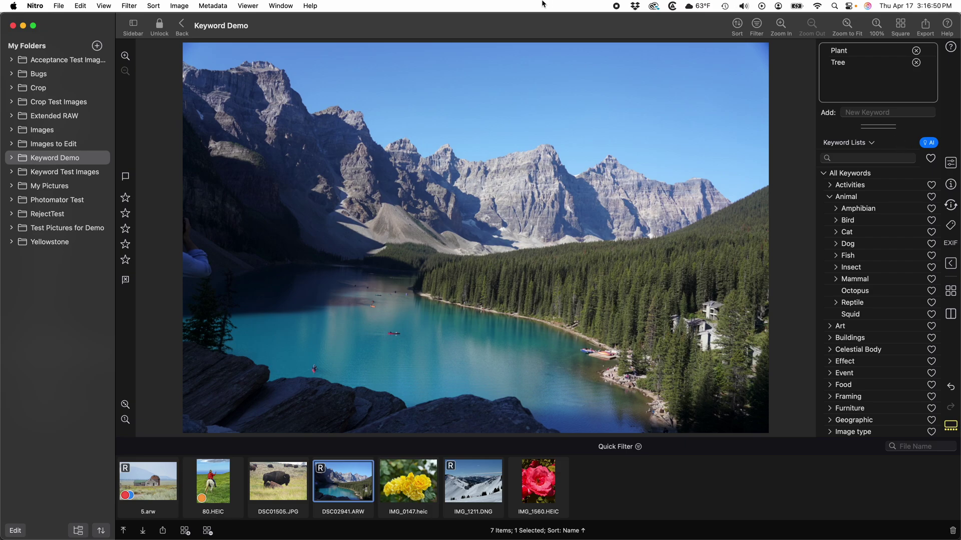
{"action": "left_click", "coordinate": [211, 7]}
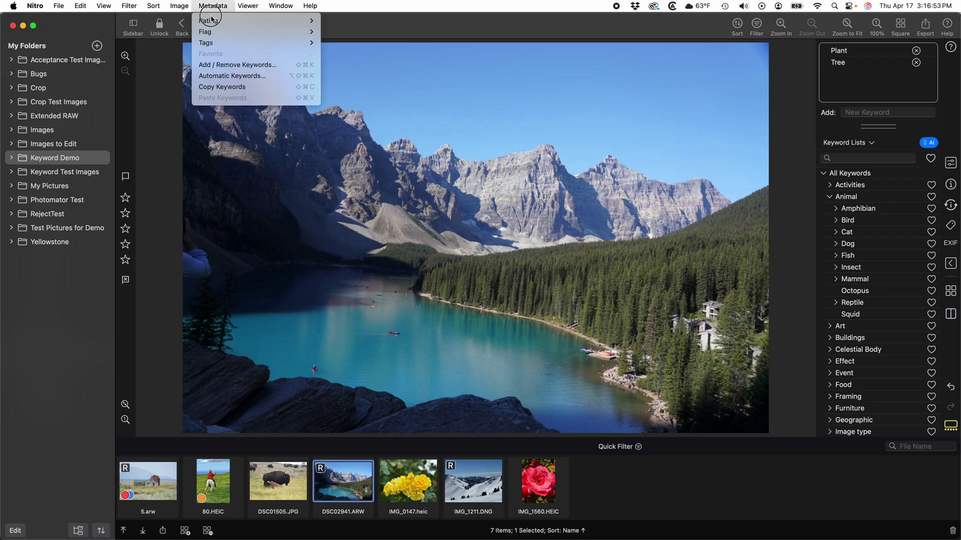
{"action": "left_click", "coordinate": [167, 73]}
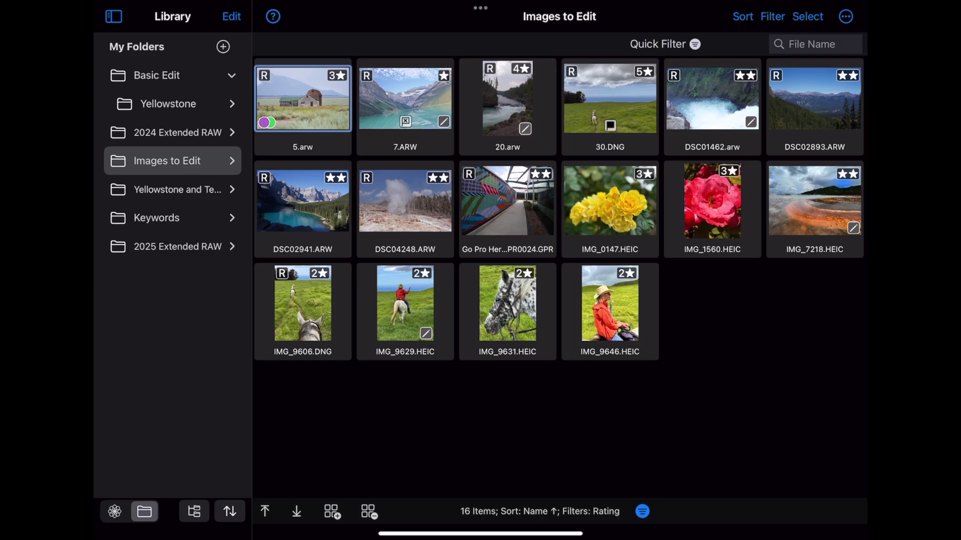
Select photos DSC02893, DSC02941 and DSC04248 and bring up their Batch actions.
{"action": "left_click_drag", "start_coordinate": [306, 103], "coordinate": [413, 97]}
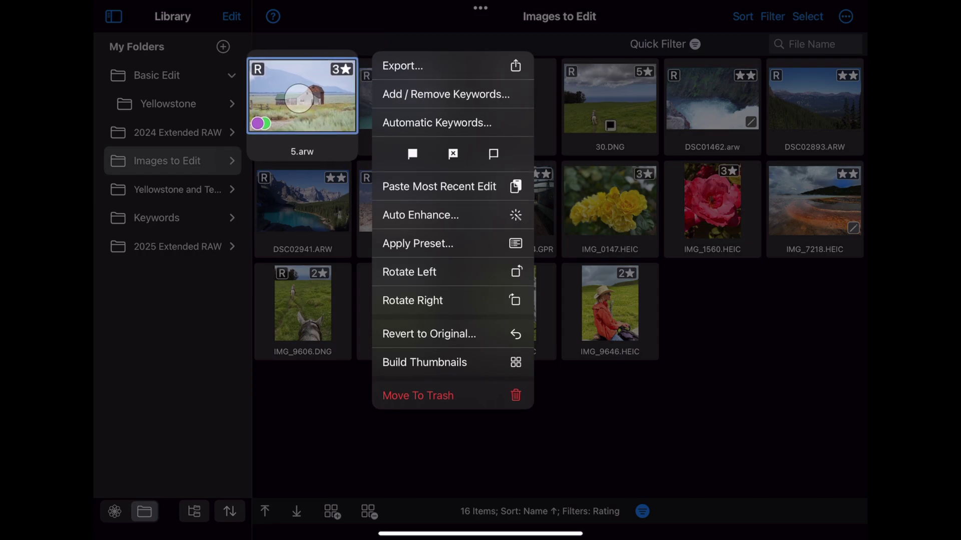
{"action": "left_click", "coordinate": [807, 17]}
{"action": "left_click", "coordinate": [804, 105]}
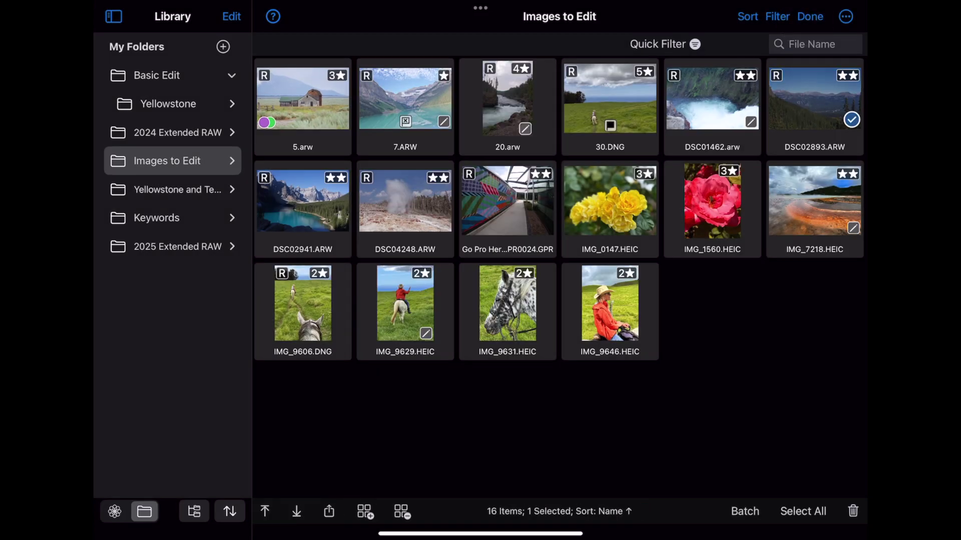
{"action": "left_click", "coordinate": [311, 212]}
{"action": "left_click", "coordinate": [398, 205]}
{"action": "left_click", "coordinate": [745, 511]}
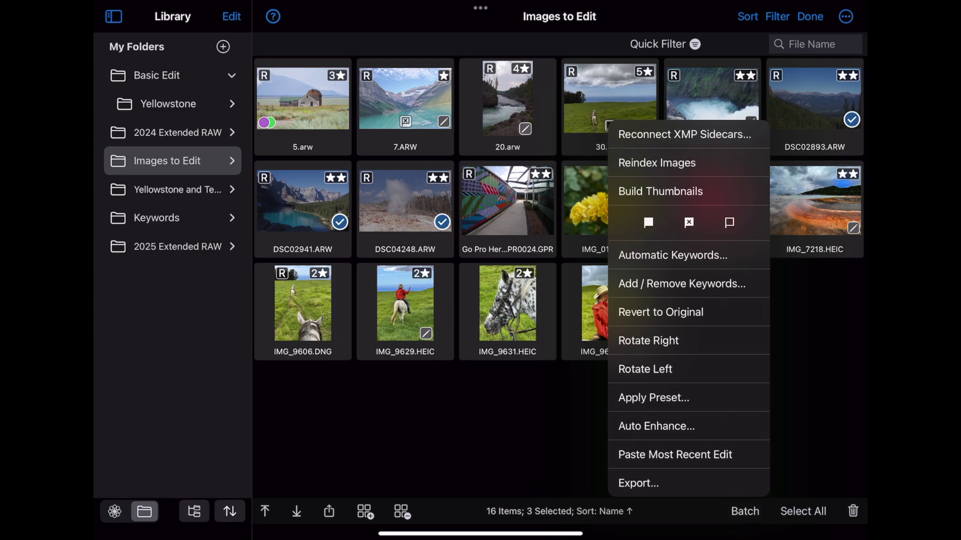
Apply the Mountain keyword to the three selected photos, testing undo/redo, and save.
{"action": "left_click", "coordinate": [657, 282]}
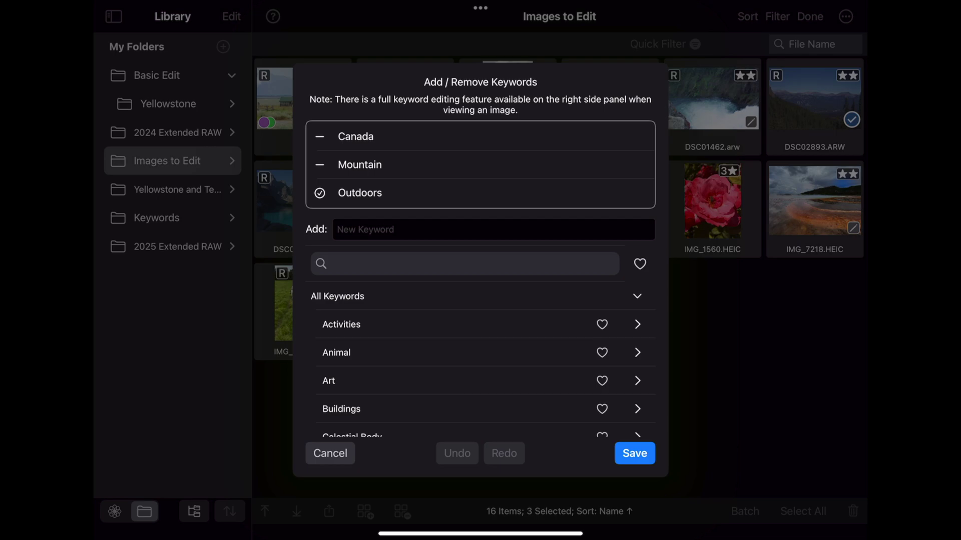
{"action": "left_click", "coordinate": [356, 172]}
{"action": "left_click", "coordinate": [331, 164]}
{"action": "left_click", "coordinate": [454, 455]}
{"action": "left_click", "coordinate": [505, 453]}
{"action": "left_click", "coordinate": [453, 456]}
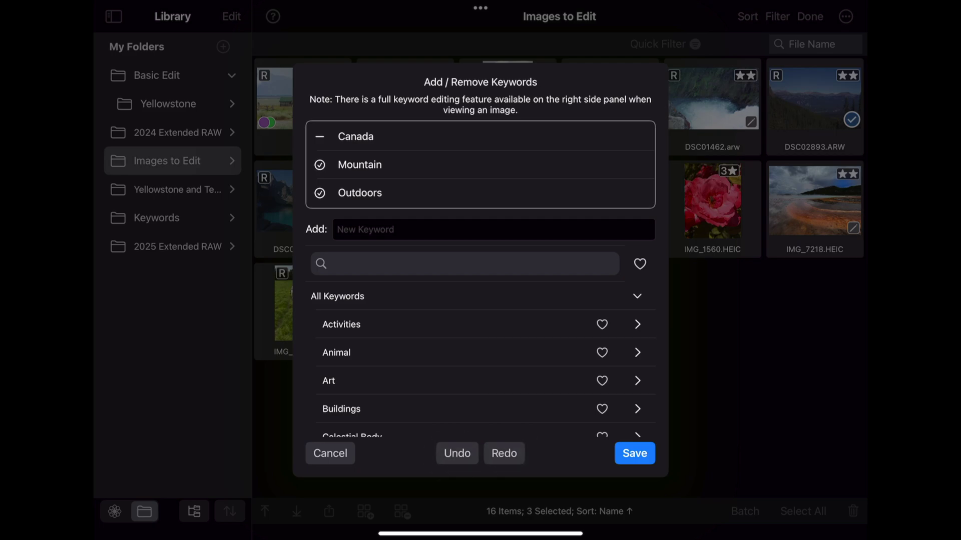
{"action": "left_click", "coordinate": [330, 453]}
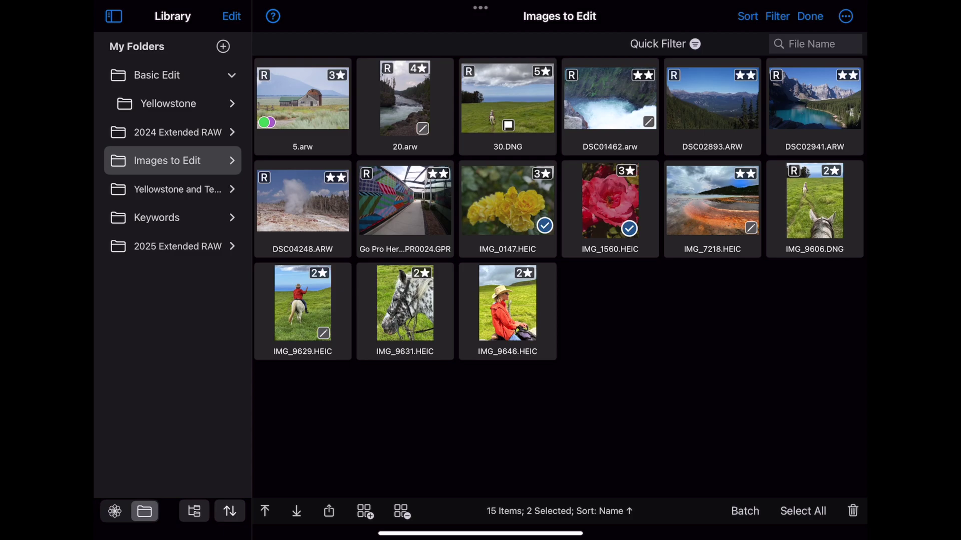
Generate automatic keywords for both flower photos, raise the count, and uncheck Carnation, Winter Jasmine and Primrose.
{"action": "left_click", "coordinate": [744, 511]}
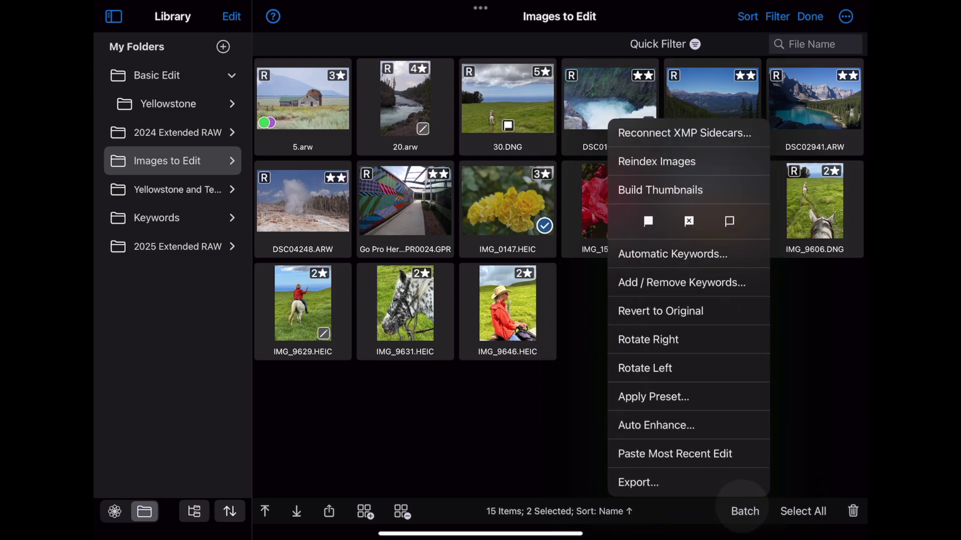
{"action": "left_click", "coordinate": [673, 255]}
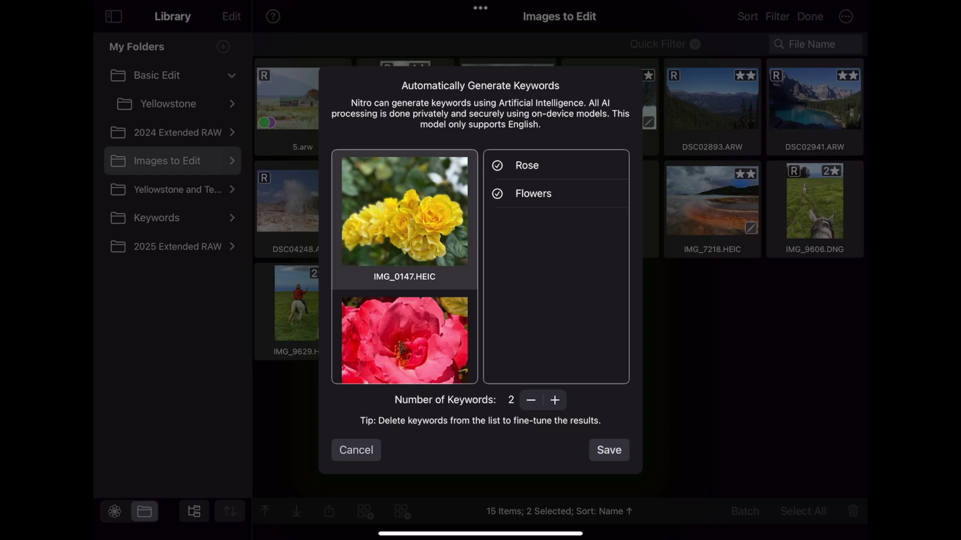
{"action": "left_click", "coordinate": [554, 399]}
{"action": "left_click", "coordinate": [554, 400]}
{"action": "left_click", "coordinate": [554, 400]}
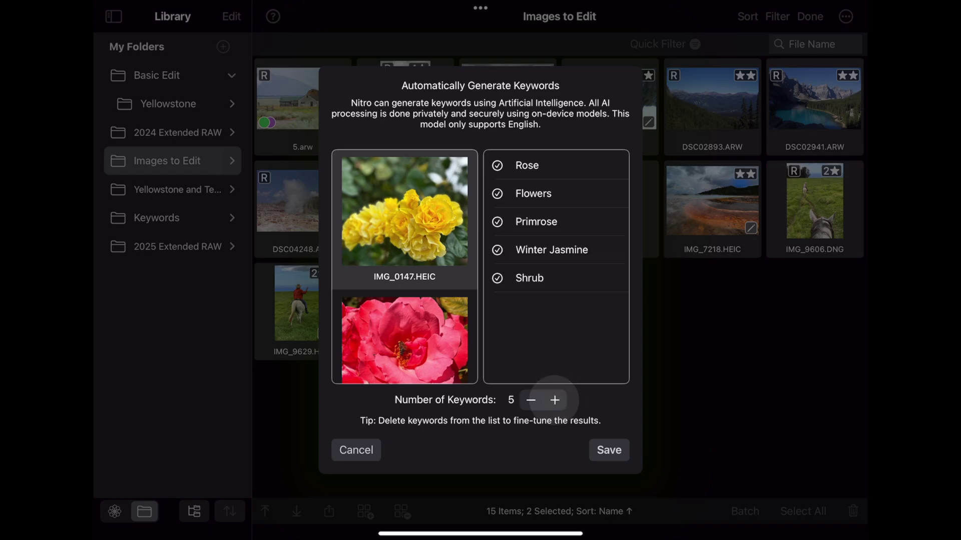
{"action": "left_click", "coordinate": [555, 399]}
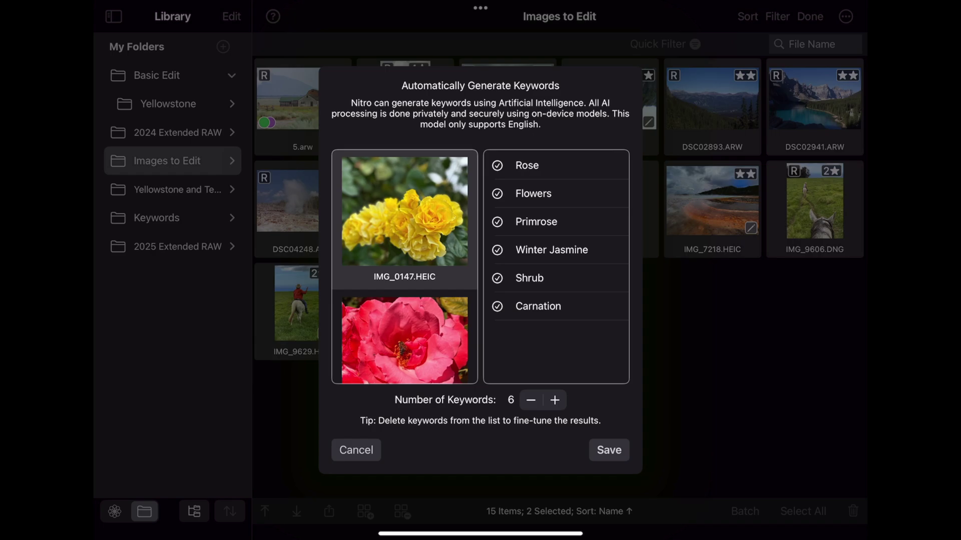
{"action": "left_click", "coordinate": [525, 307]}
{"action": "left_click", "coordinate": [522, 252]}
{"action": "left_click", "coordinate": [515, 221]}
Reduce suggestions to two per photo, review the pink rose IMG_1560.HEIC, and save.
{"action": "left_click", "coordinate": [531, 401]}
{"action": "left_click", "coordinate": [530, 400]}
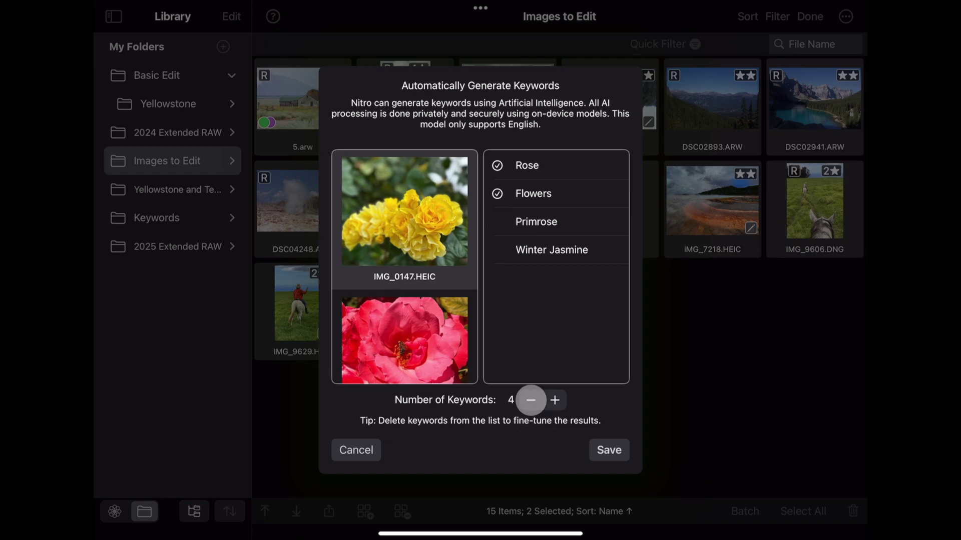
{"action": "left_click", "coordinate": [531, 400]}
{"action": "left_click", "coordinate": [531, 401]}
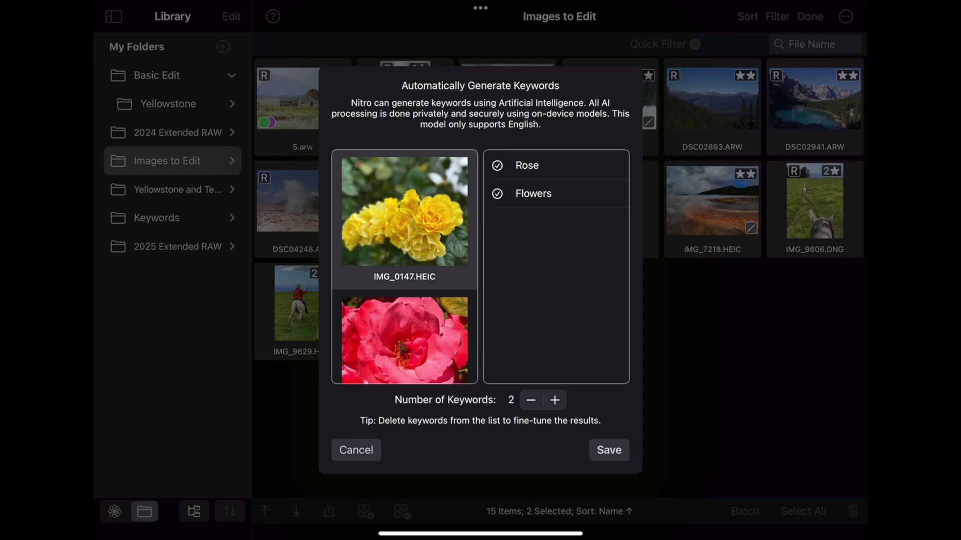
{"action": "left_click", "coordinate": [404, 341]}
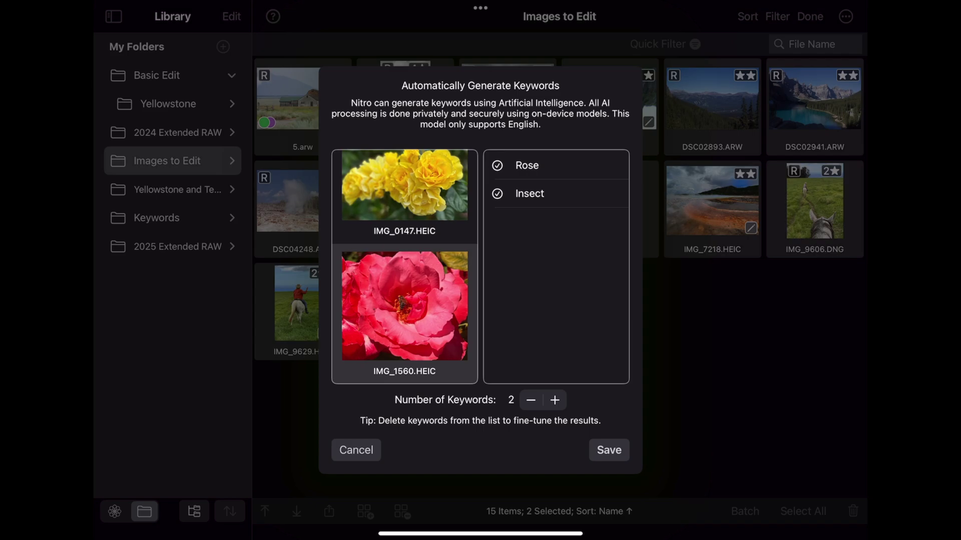
{"action": "left_click", "coordinate": [603, 448]}
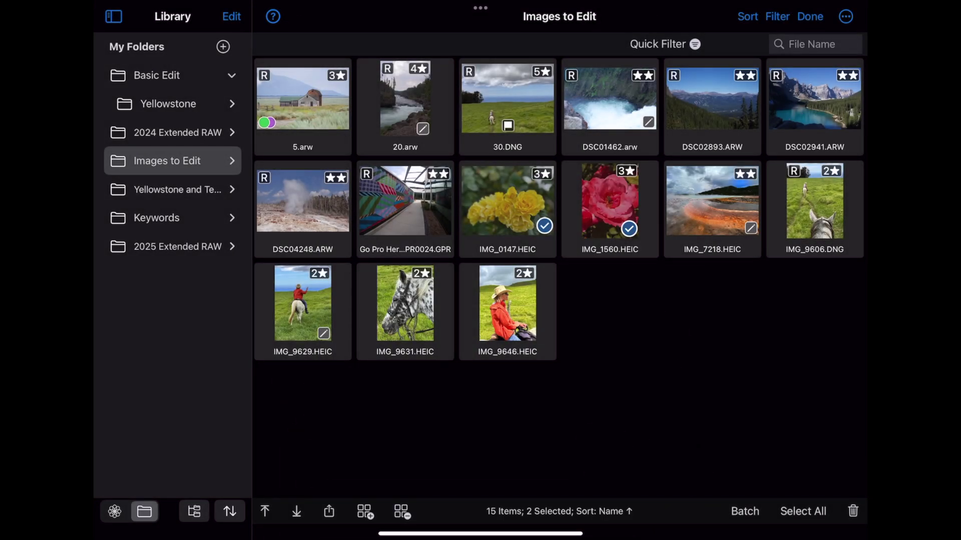